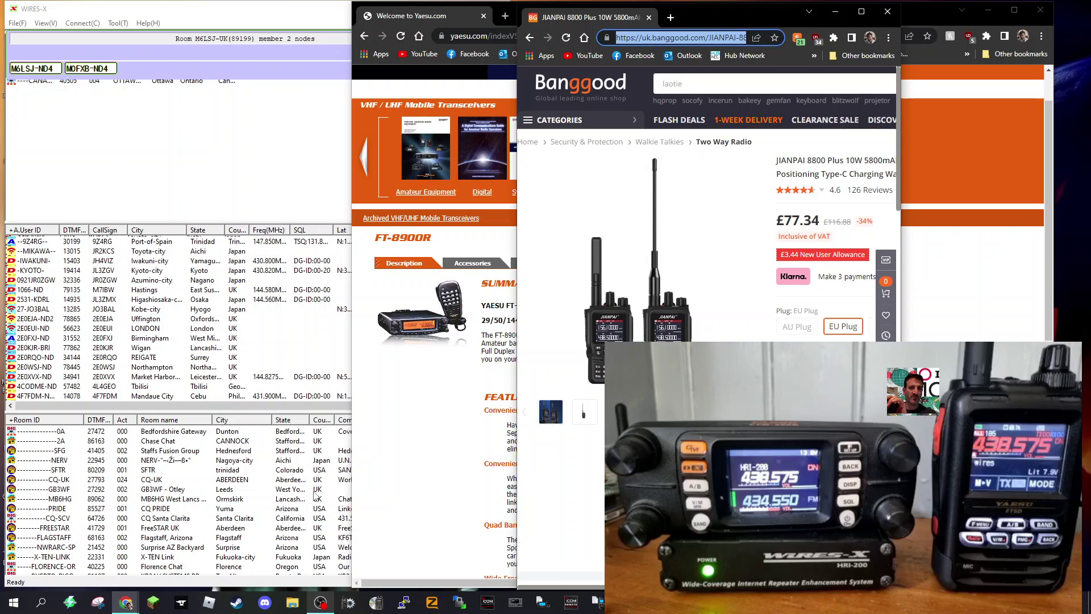
# Bring WIRES-X in front of the browser, showing the room panel and the linked node's QSL card.
pyautogui.click(3, 135)
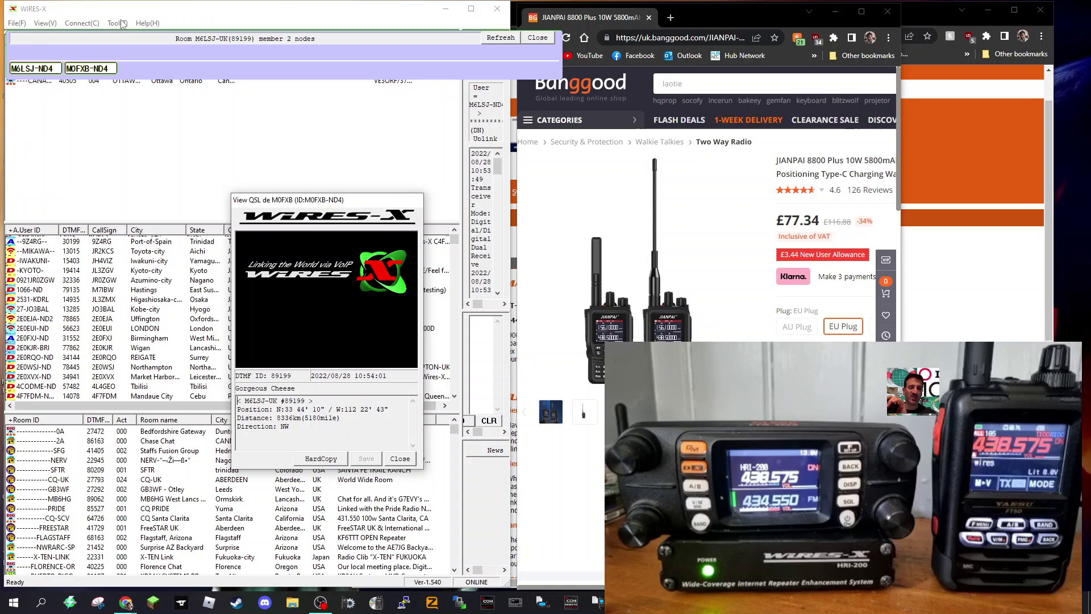
pyautogui.click(15, 24)
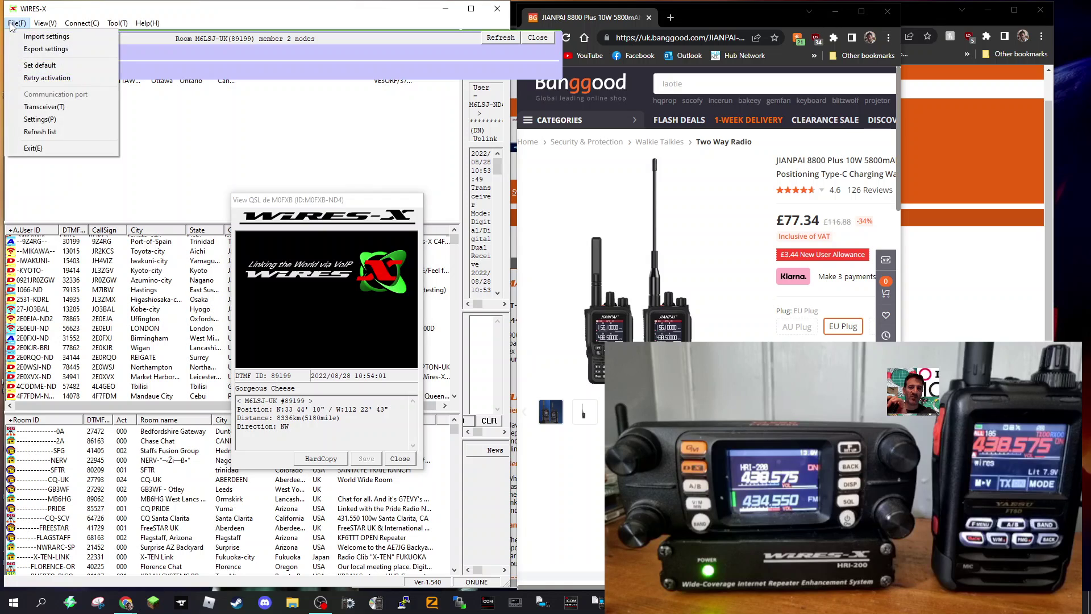
pyautogui.click(43, 107)
pyautogui.moveTo(230, 137); pyautogui.dragTo(263, 140)
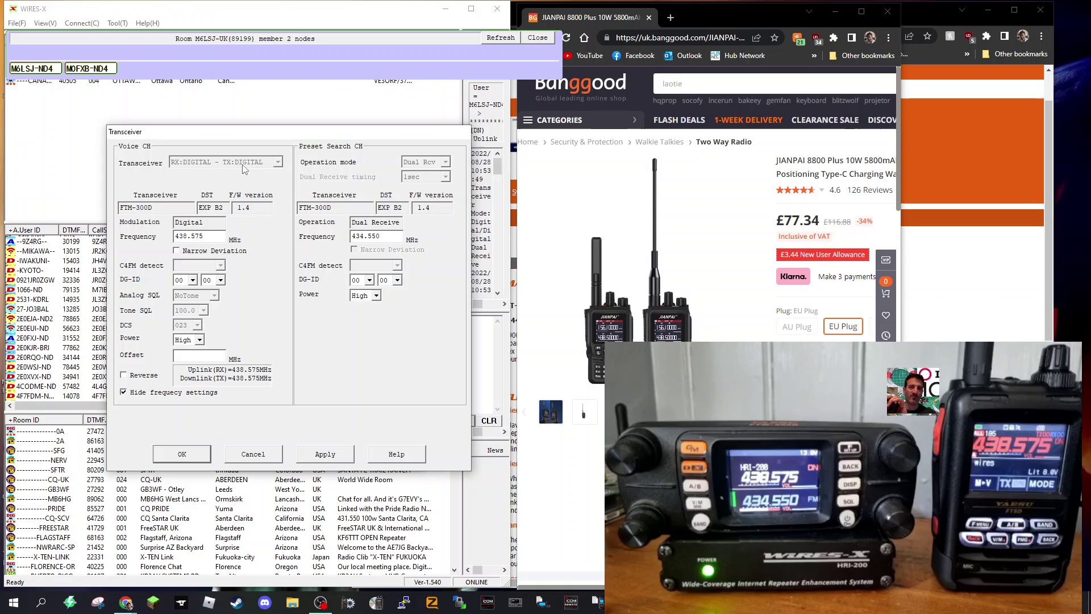
pyautogui.moveTo(291, 136); pyautogui.dragTo(266, 131)
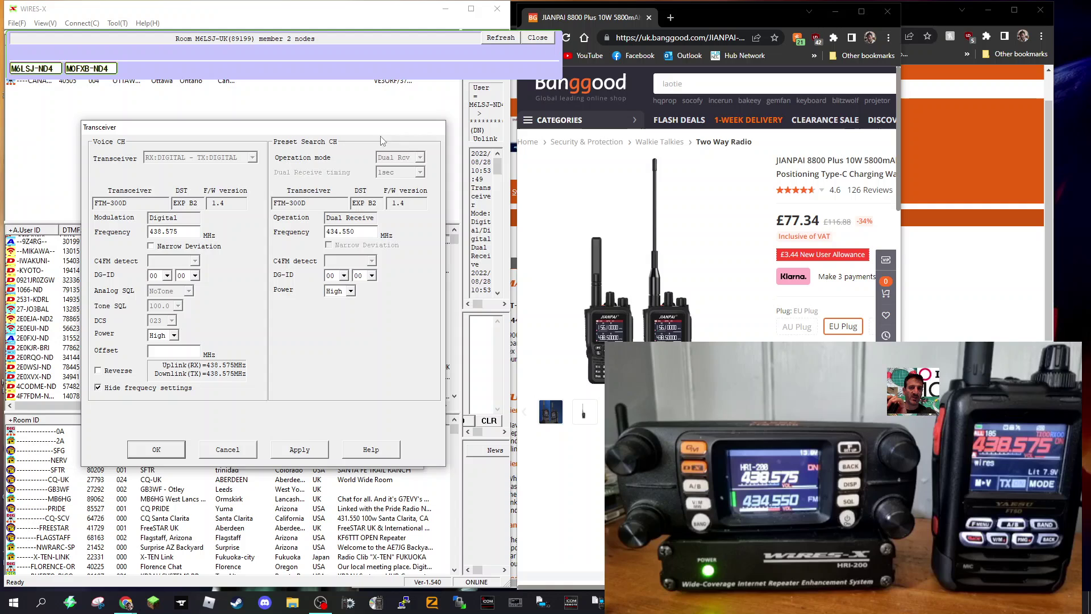
pyautogui.click(148, 449)
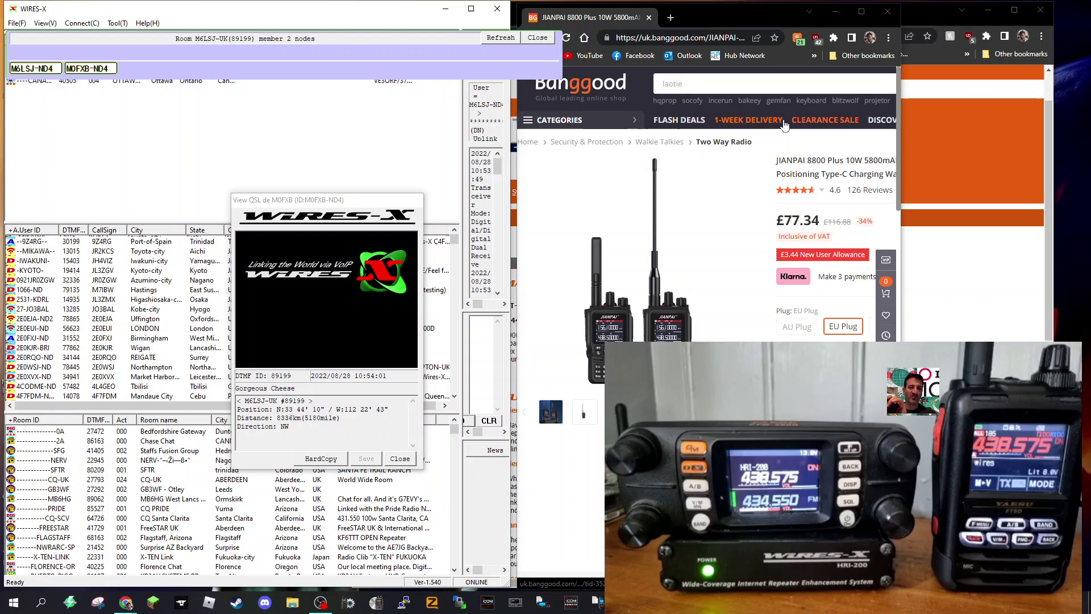
# Close the room member panel, narrow WIRES-X and its list panes, move the QSL card left, then raise the Yaesu page.
pyautogui.click(536, 39)
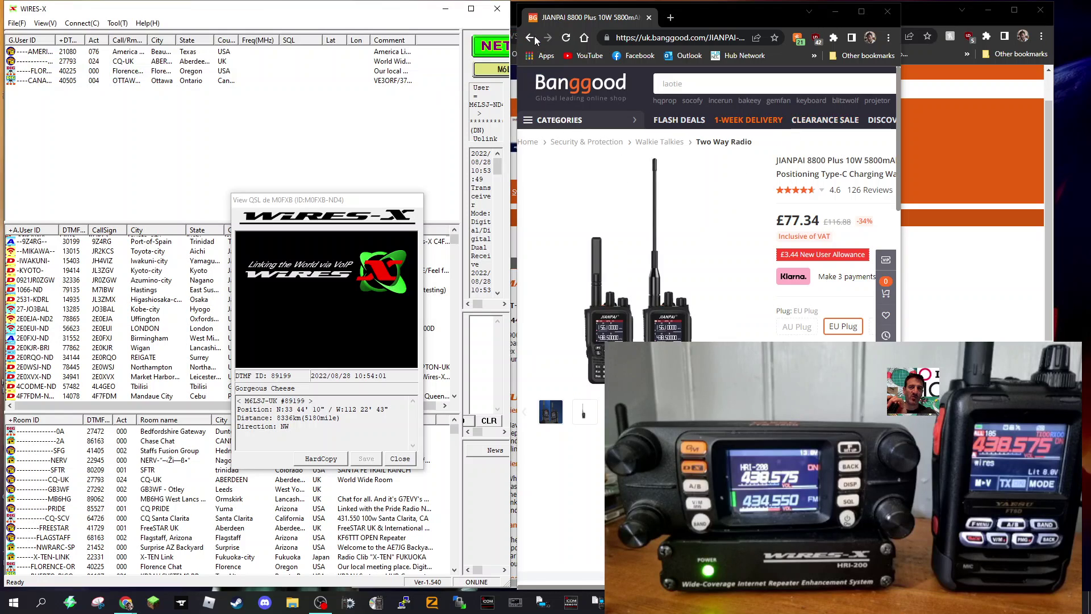
pyautogui.moveTo(489, 218)
pyautogui.mouseDown()
pyautogui.moveTo(439, 247)
pyautogui.moveTo(387, 245)
pyautogui.mouseUp()
pyautogui.moveTo(368, 203); pyautogui.dragTo(287, 199)
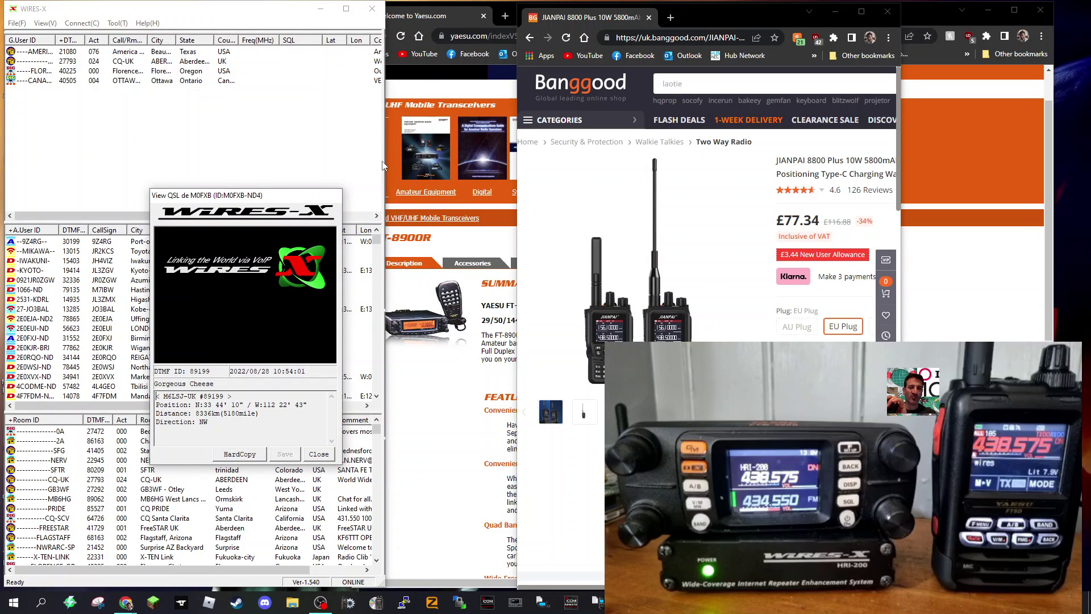
pyautogui.moveTo(383, 165); pyautogui.dragTo(371, 162)
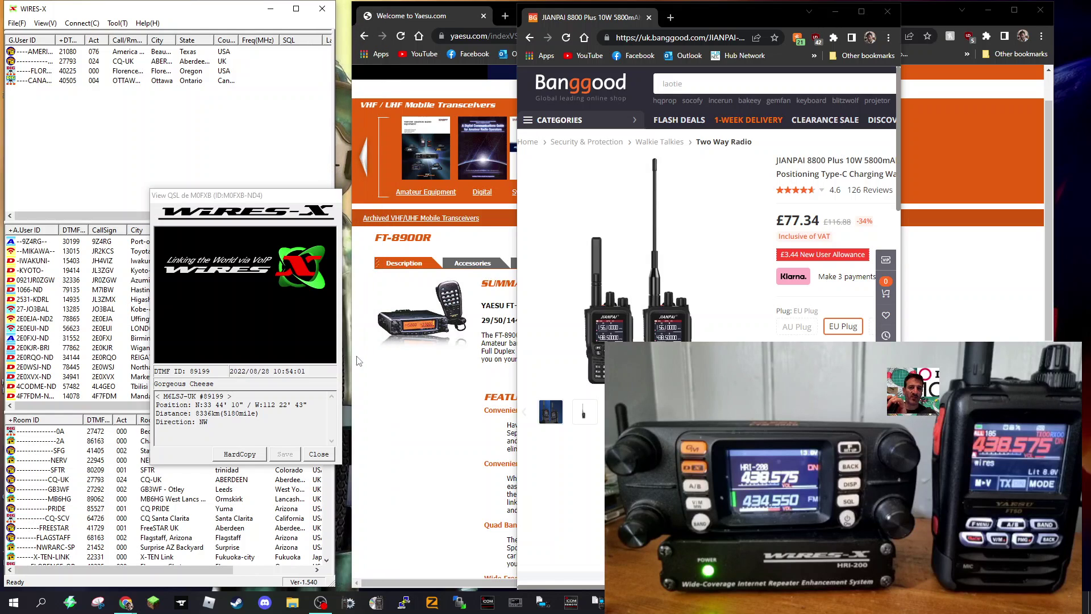
pyautogui.moveTo(349, 343); pyautogui.dragTo(336, 340)
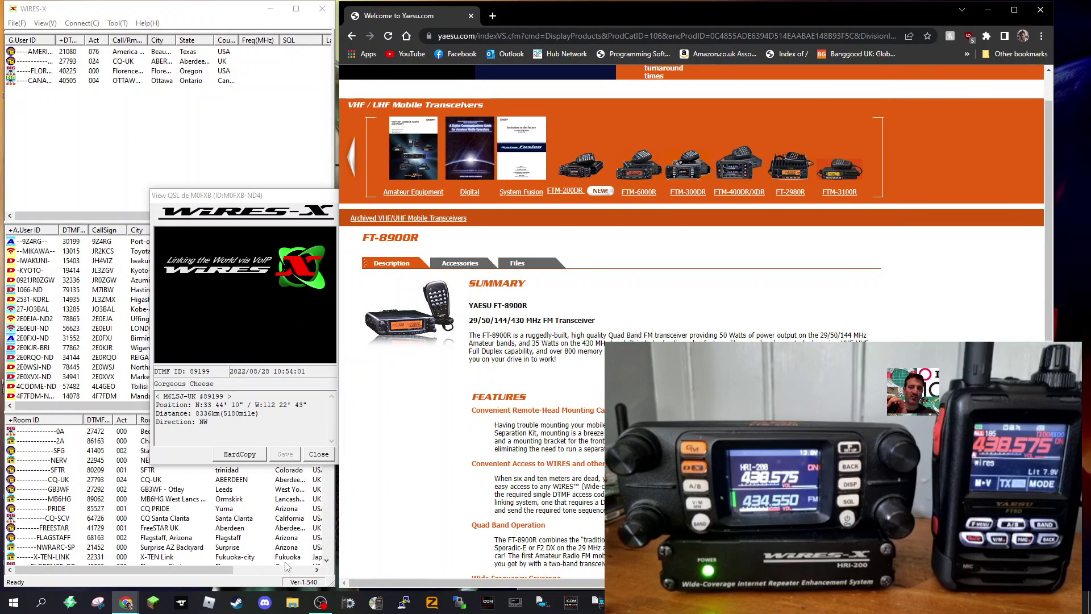
# Switch to the Banggood window and show the JIANPAI 8800 Plus listing's second photo.
pyautogui.moveTo(126, 601)
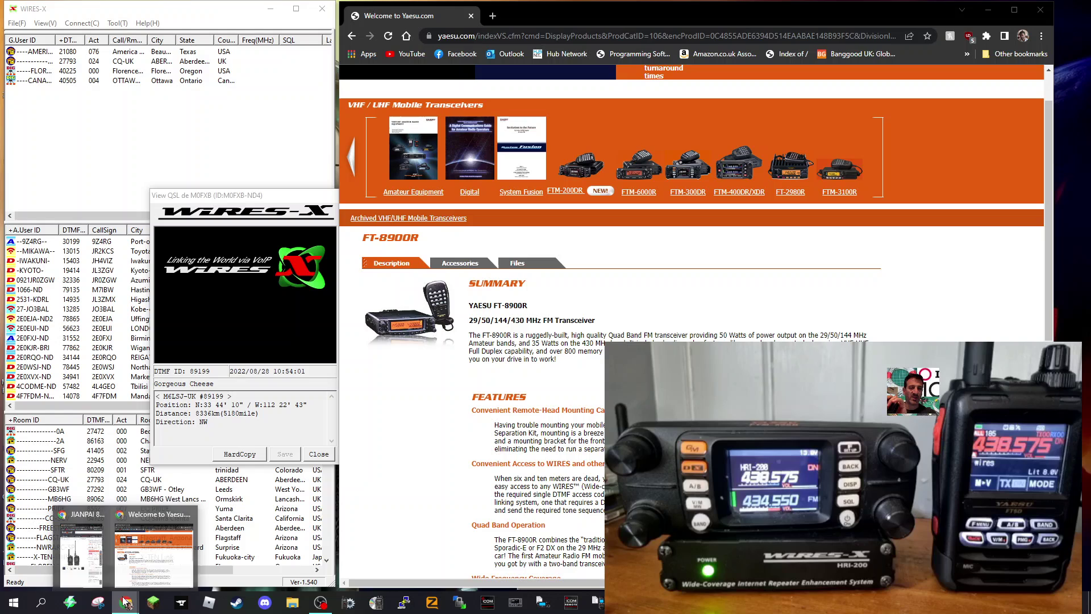
pyautogui.click(95, 576)
pyautogui.click(584, 412)
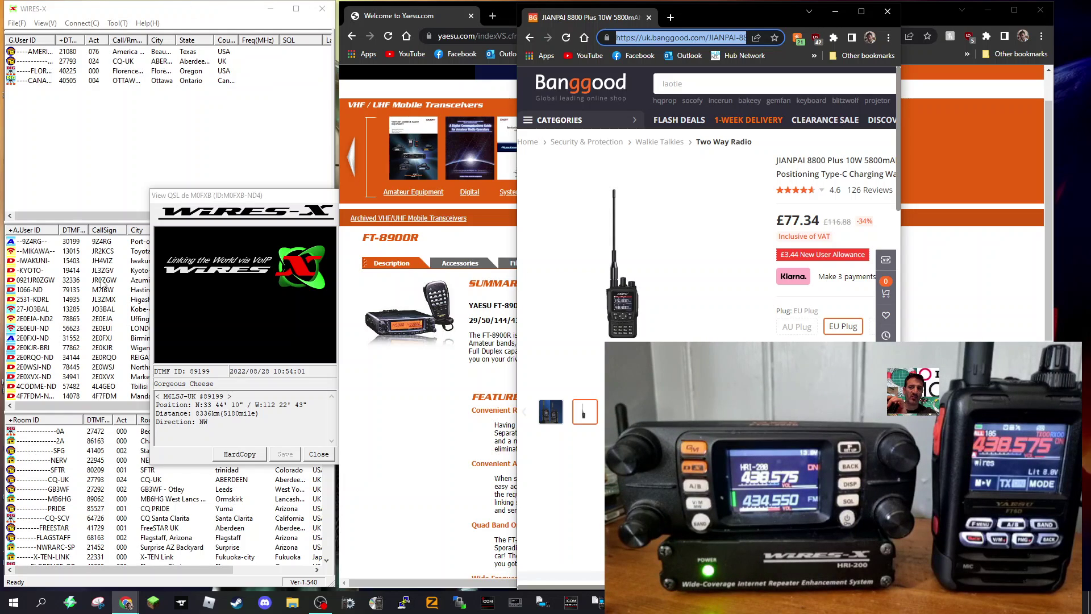
pyautogui.click(17, 23)
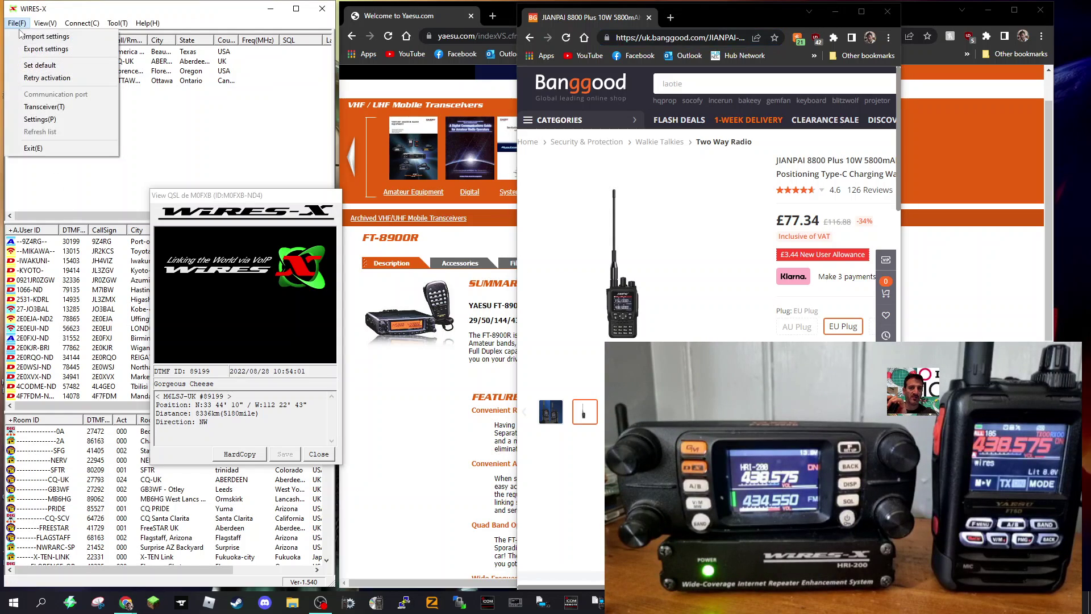
pyautogui.click(39, 108)
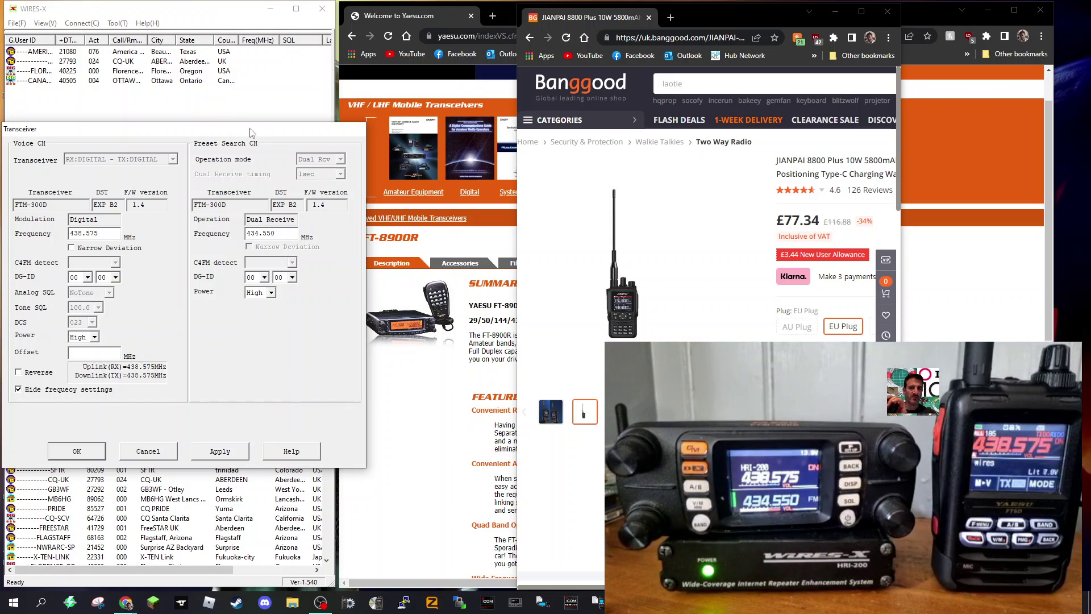
pyautogui.click(98, 453)
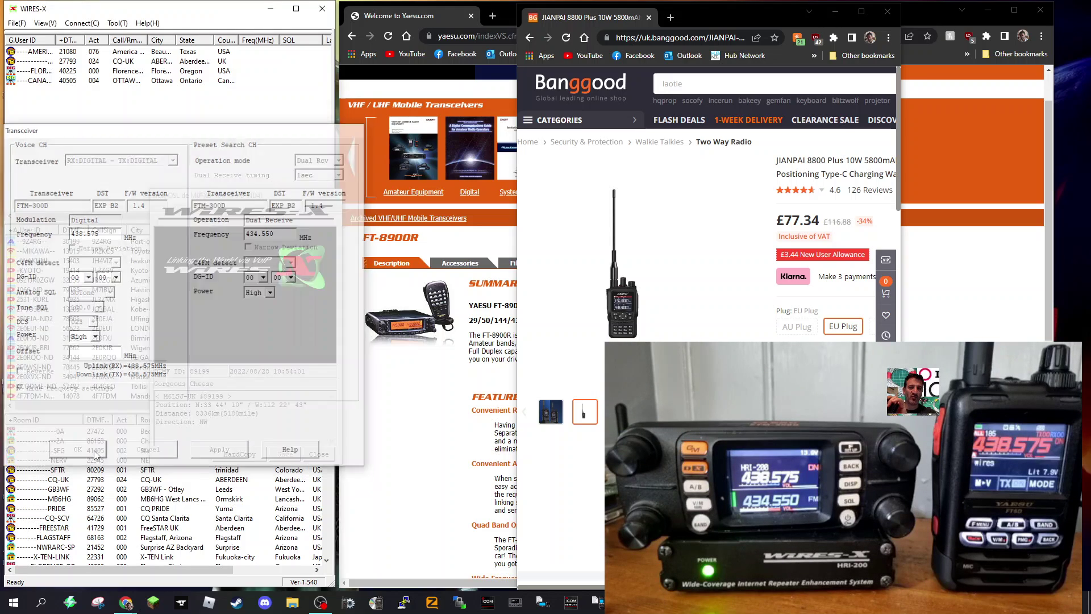
# Shift the QSL card window further left to uncover more of the user list's columns.
pyautogui.moveTo(277, 196); pyautogui.dragTo(226, 191)
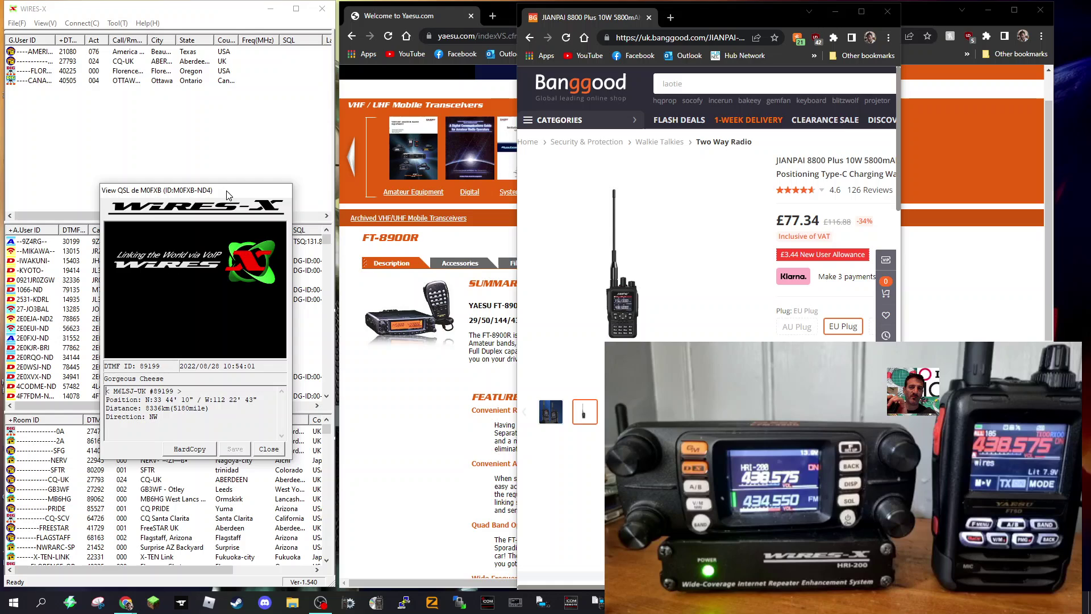